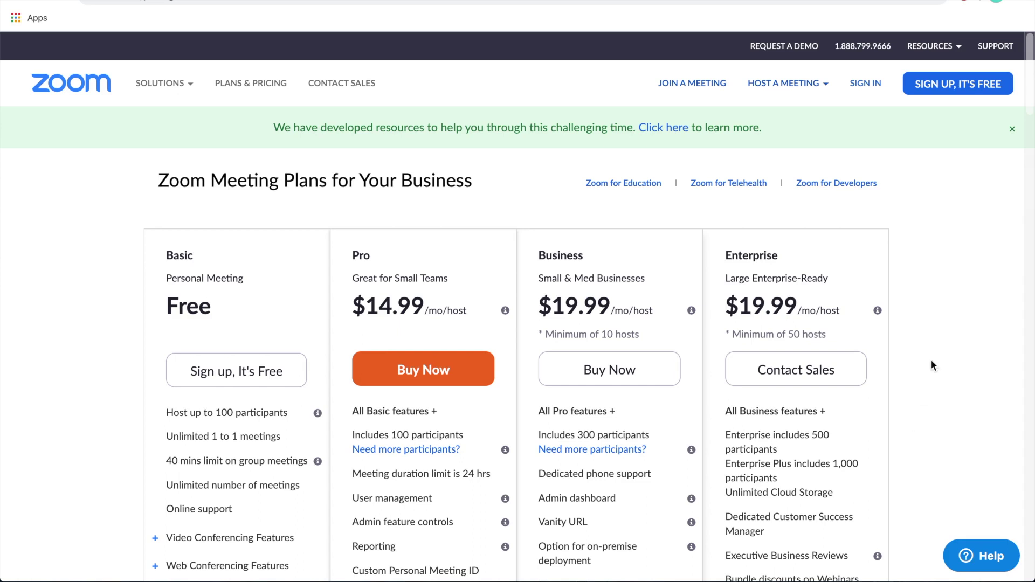
Step: Scroll down the Zoom pricing page past the Basic, Pro, Business and Enterprise plans
scroll(916, 334, down, 2)
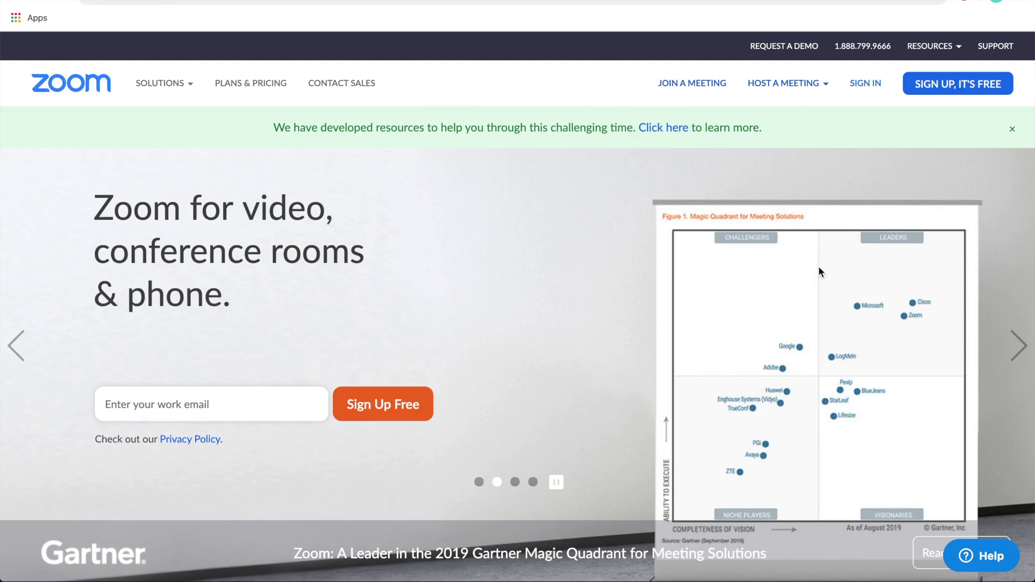
Step: Sign up free with an email address, confirm it, and activate the account from the emailed link
click(161, 404)
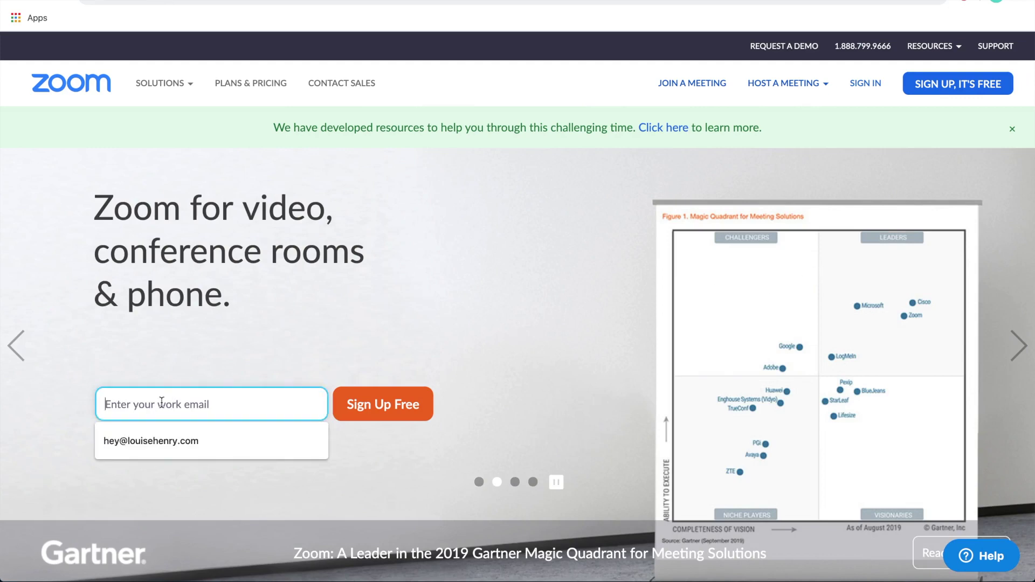
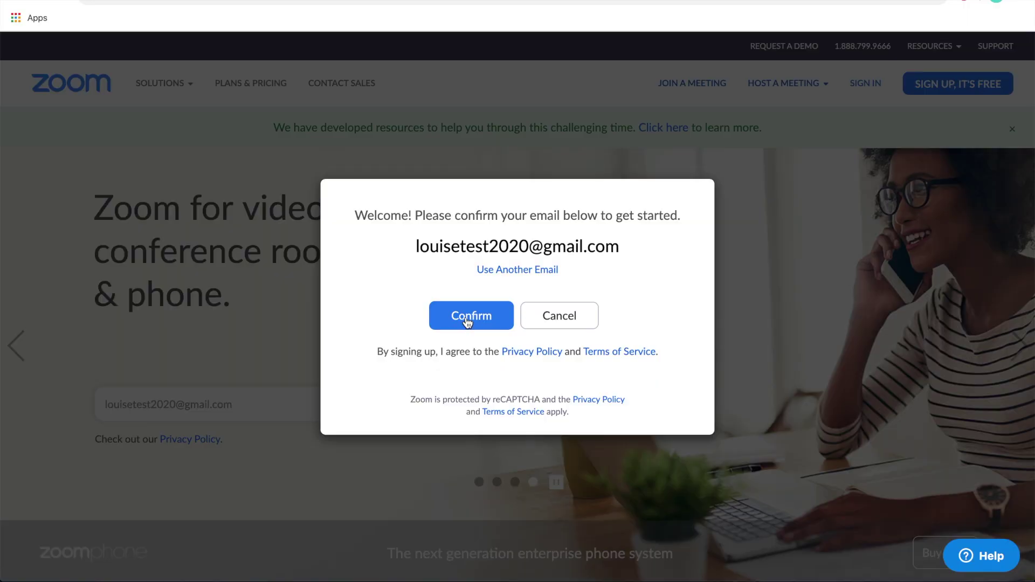
click(467, 318)
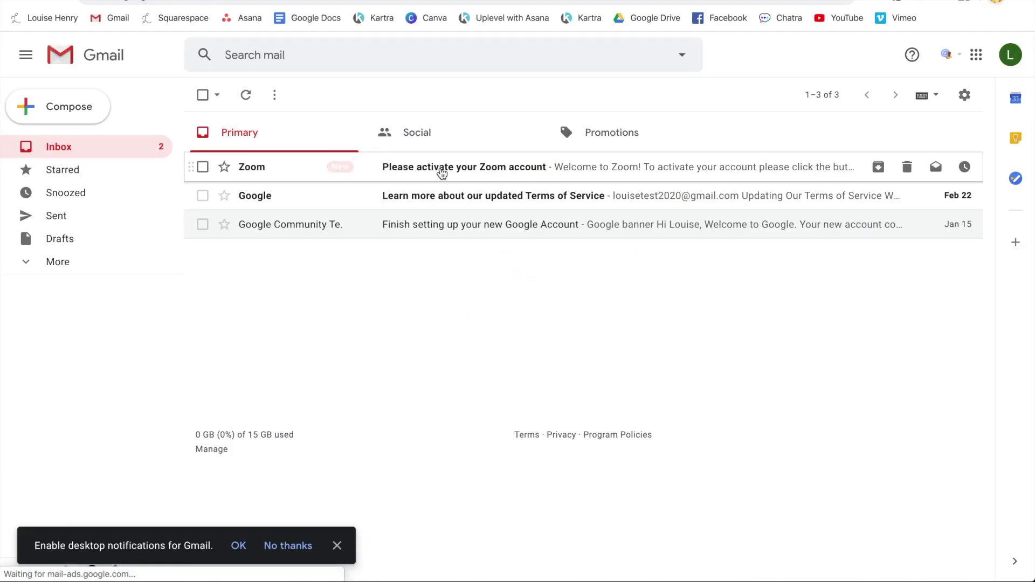
click(441, 171)
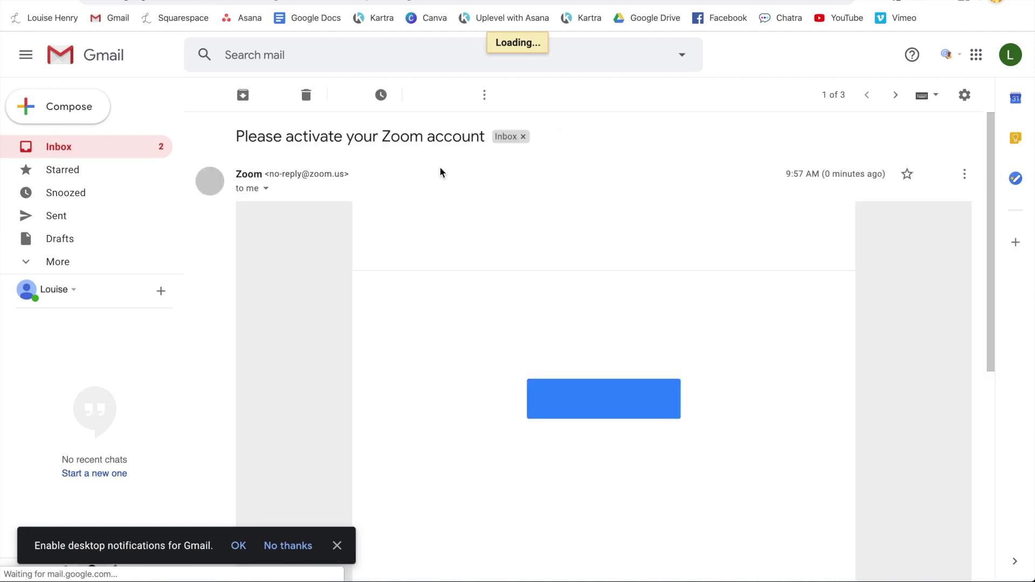
click(604, 400)
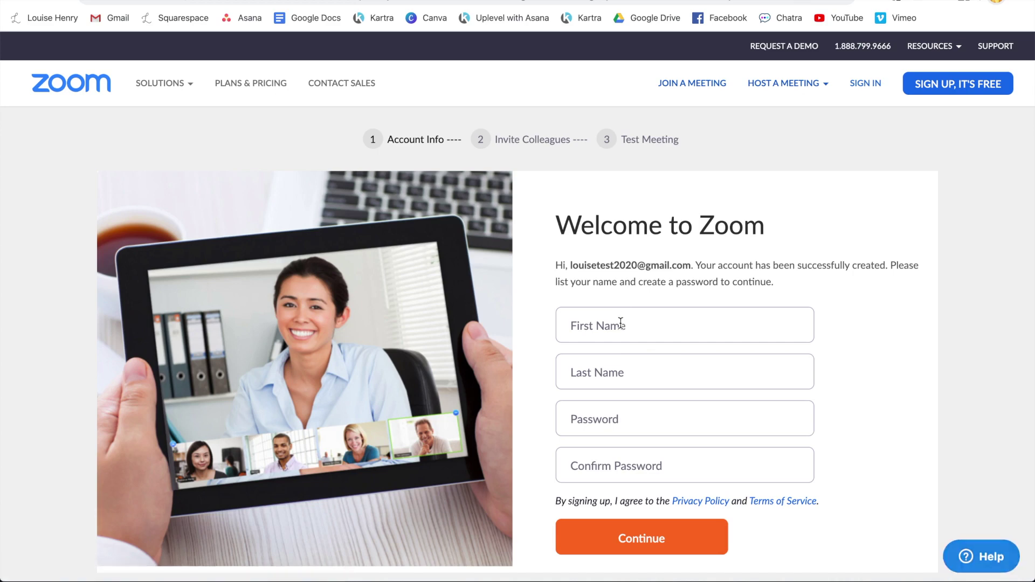
Step: Fill in the first name, last name and password, then skip inviting colleagues
click(621, 322)
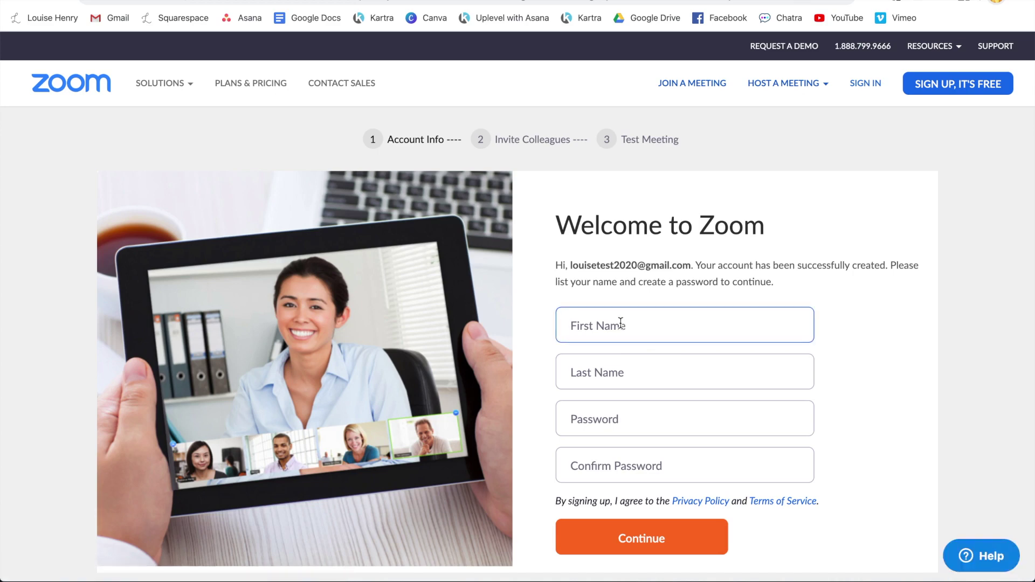
text(L)
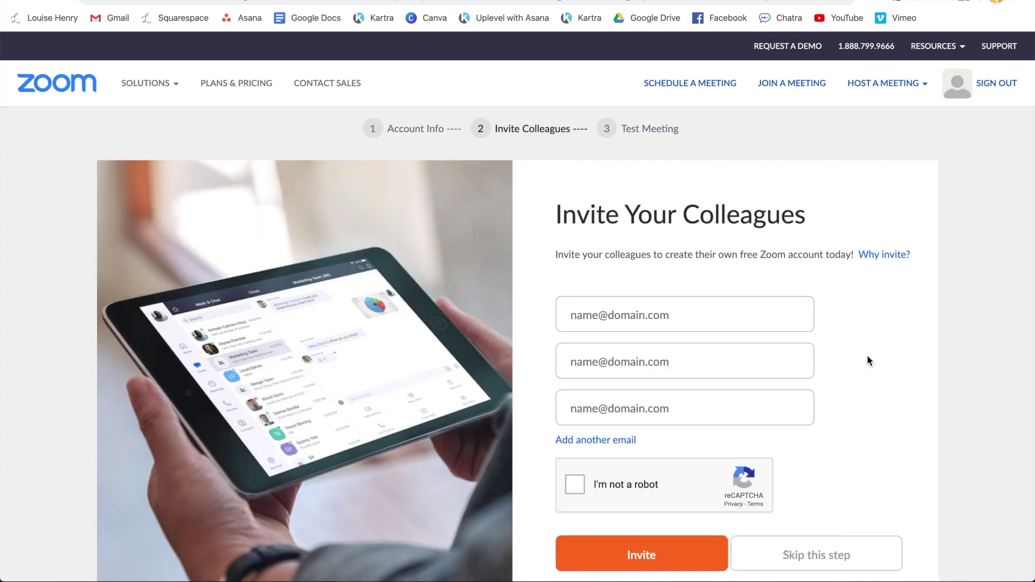
scroll(867, 358, down, 1)
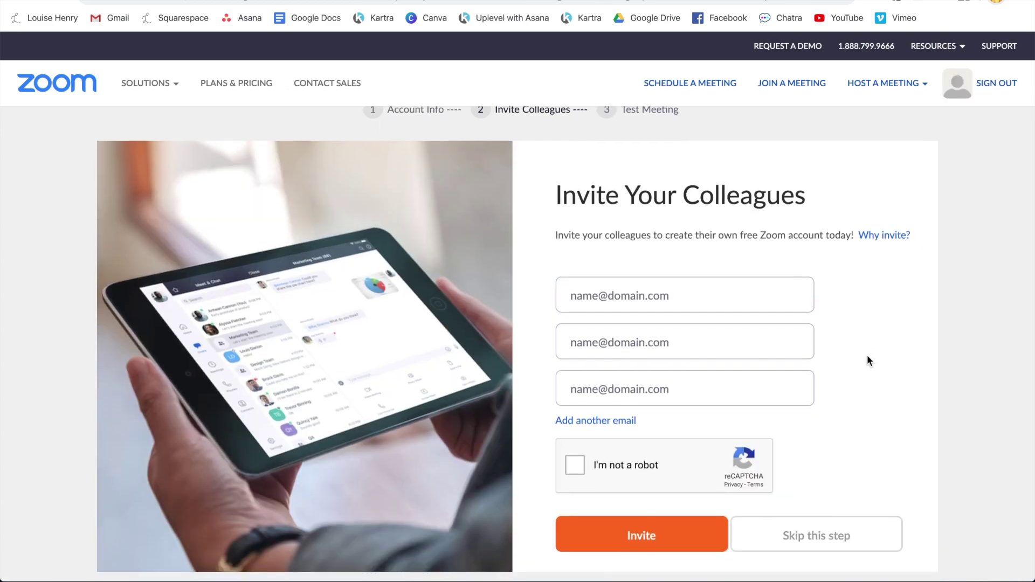
click(835, 545)
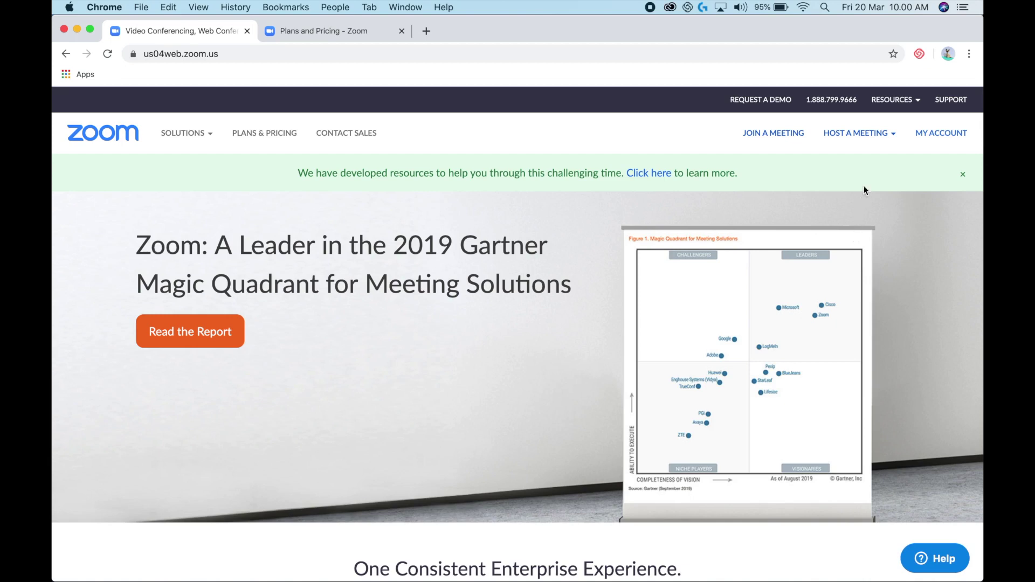
Step: Download the Zoom Client for Meetings installer Zoom.pkg from the Download Center and open it
mouse_move(901, 103)
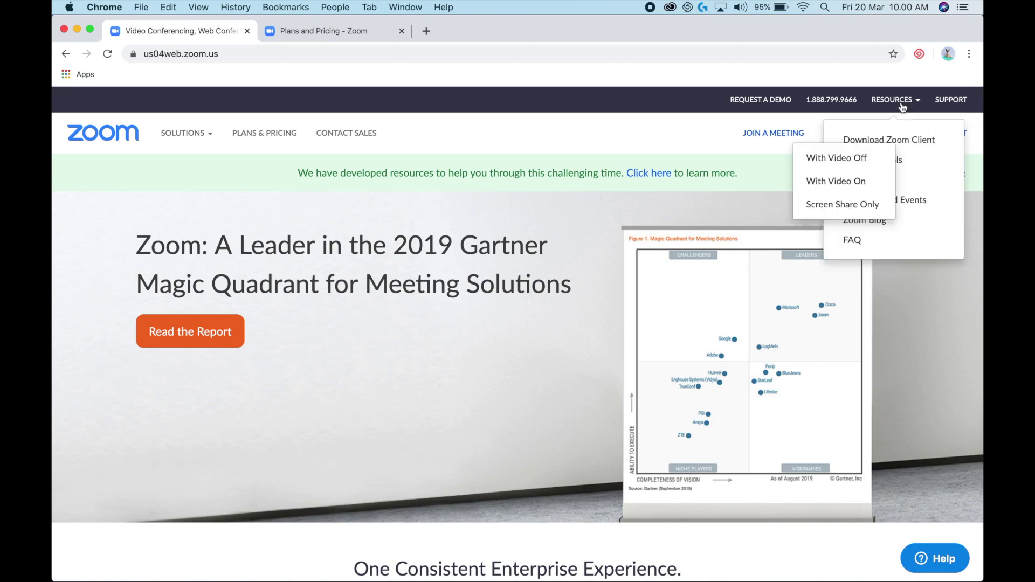
click(895, 141)
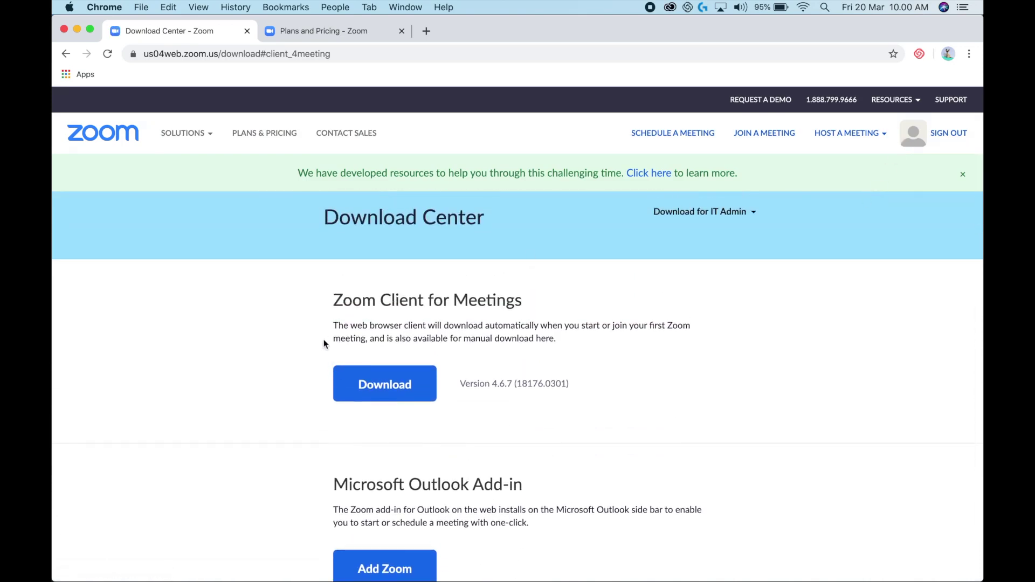
click(393, 385)
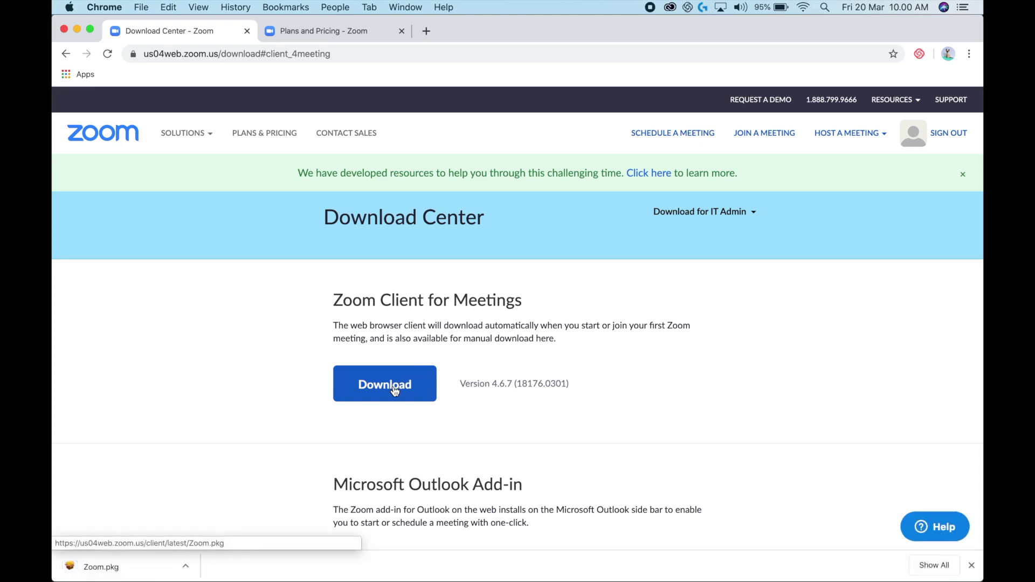
click(104, 567)
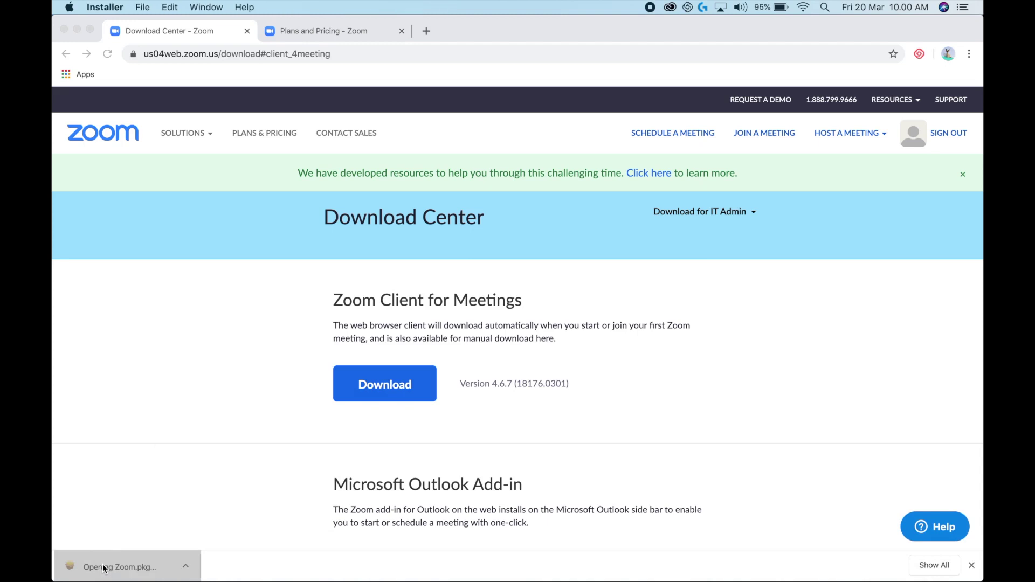
Step: Install the Zoom desktop app and start a New Meeting from its Home view
click(628, 209)
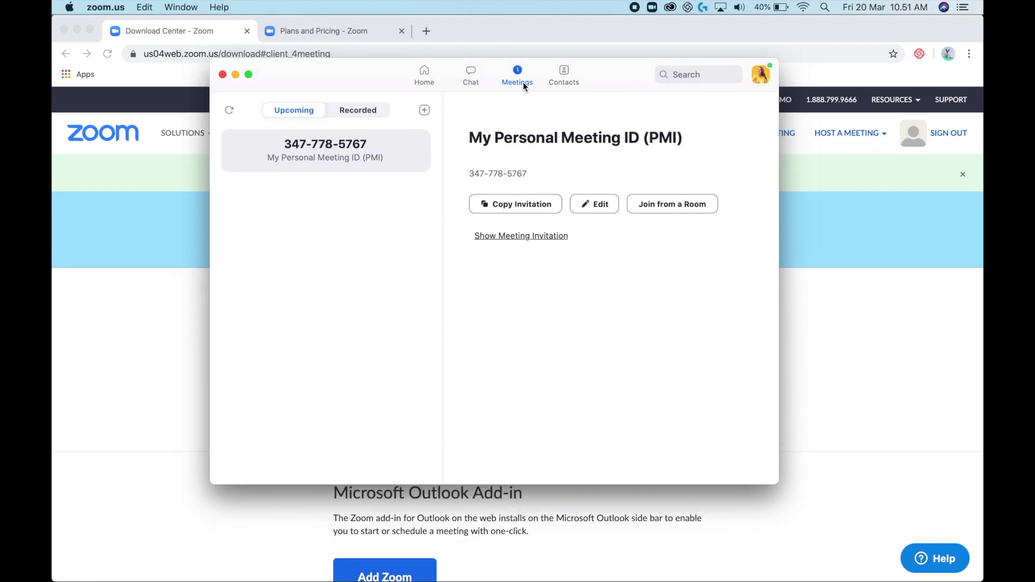
click(422, 69)
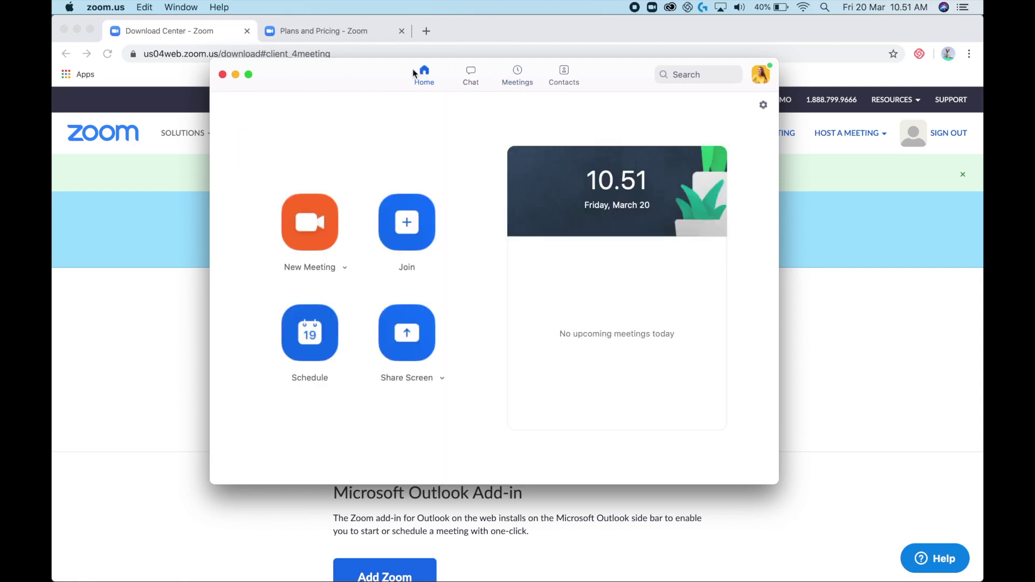
click(324, 223)
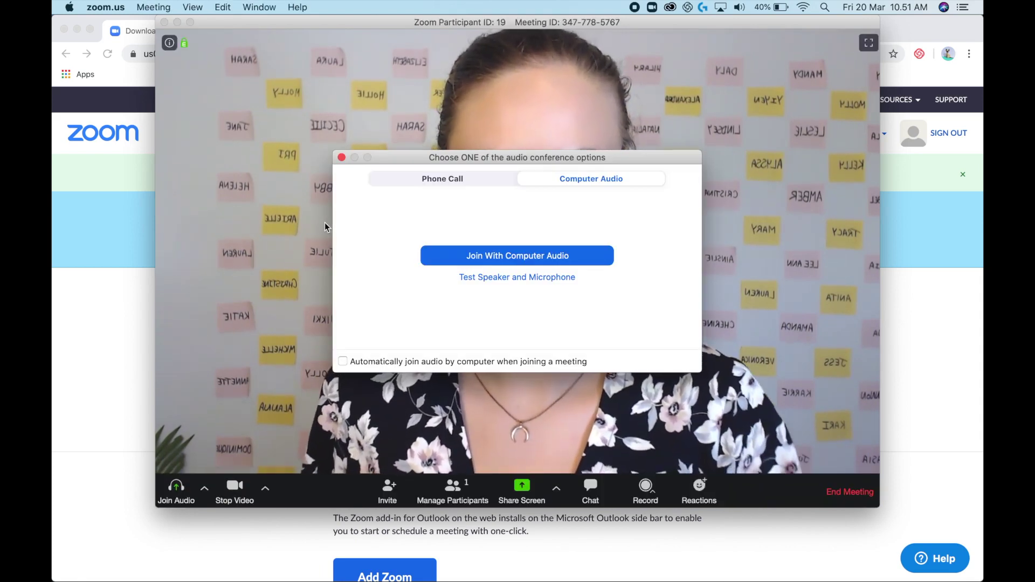
Step: Join with computer audio and show the microphone (AT2020USB+) and speaker options
click(497, 257)
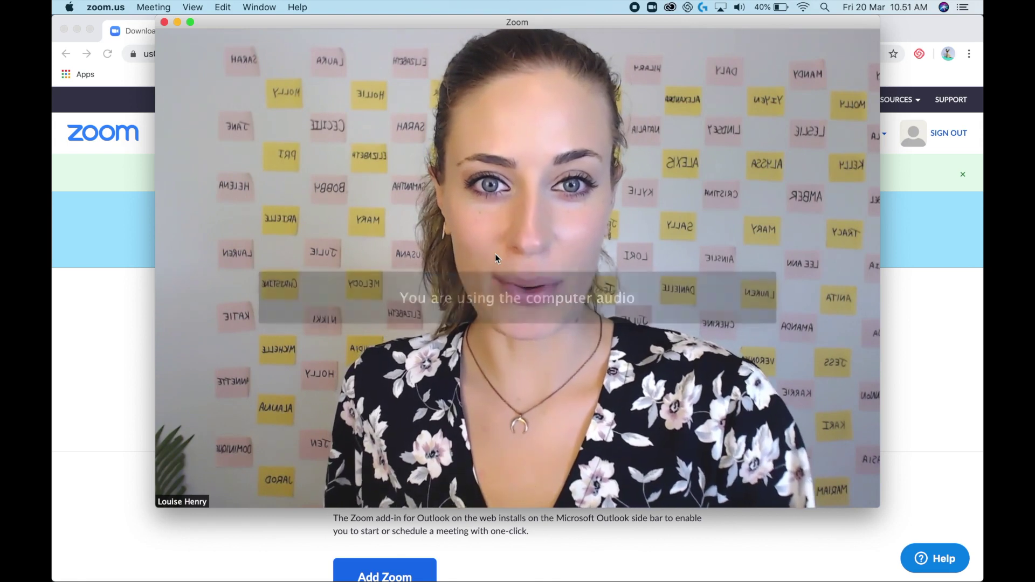
mouse_move(218, 441)
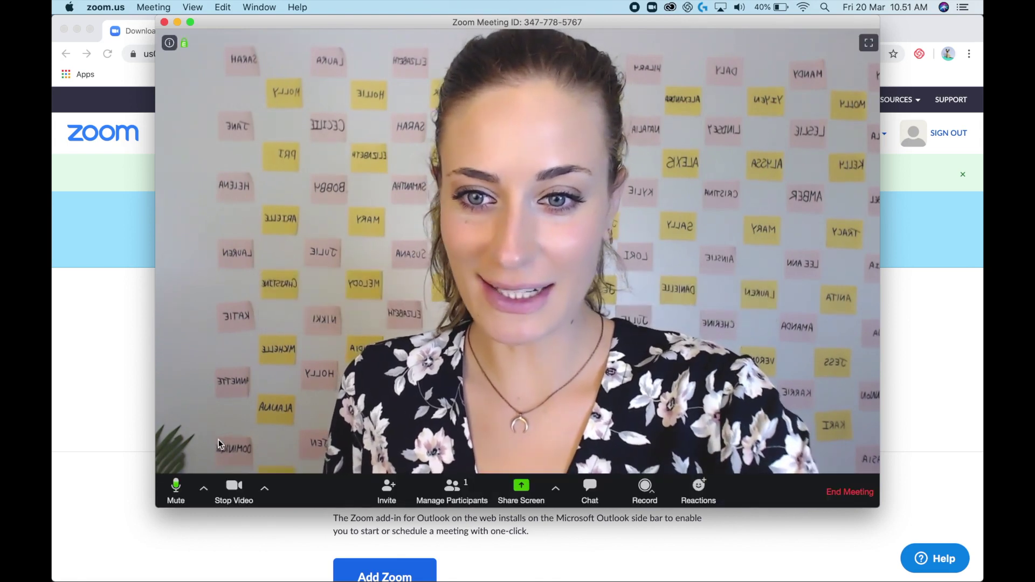
click(204, 492)
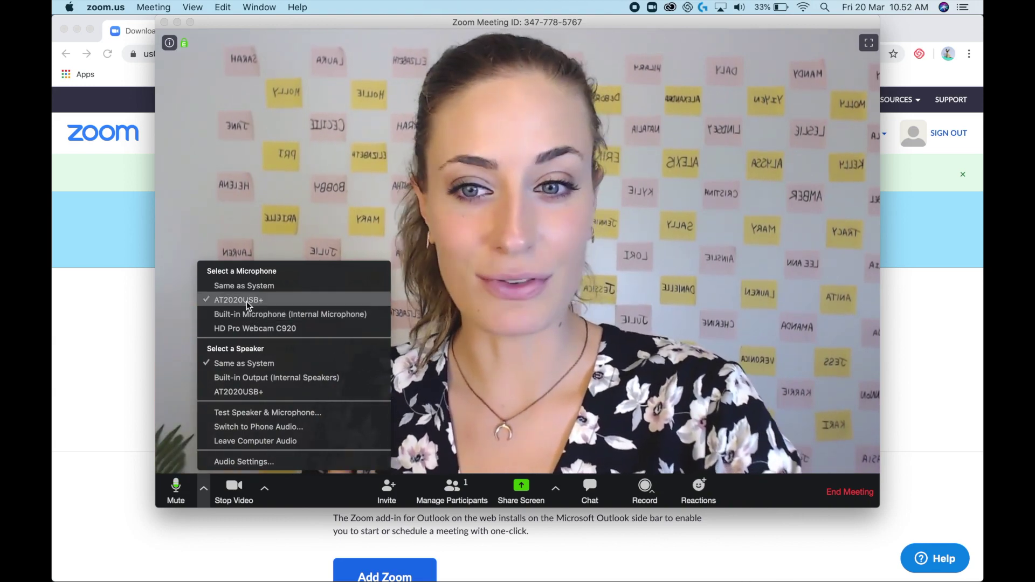
Step: Choose FaceTime HD Camera as the meeting's video source
click(266, 486)
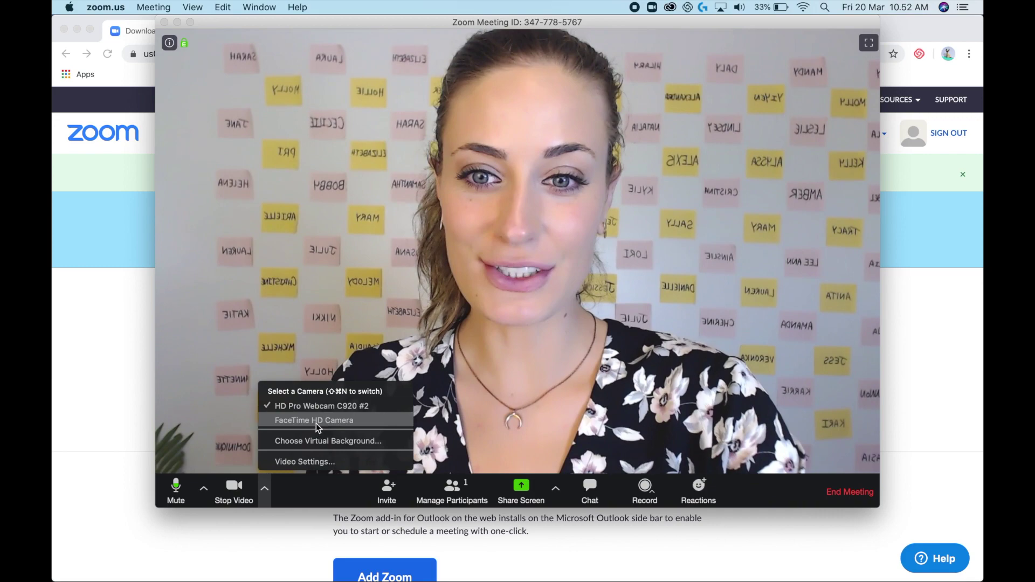
click(319, 421)
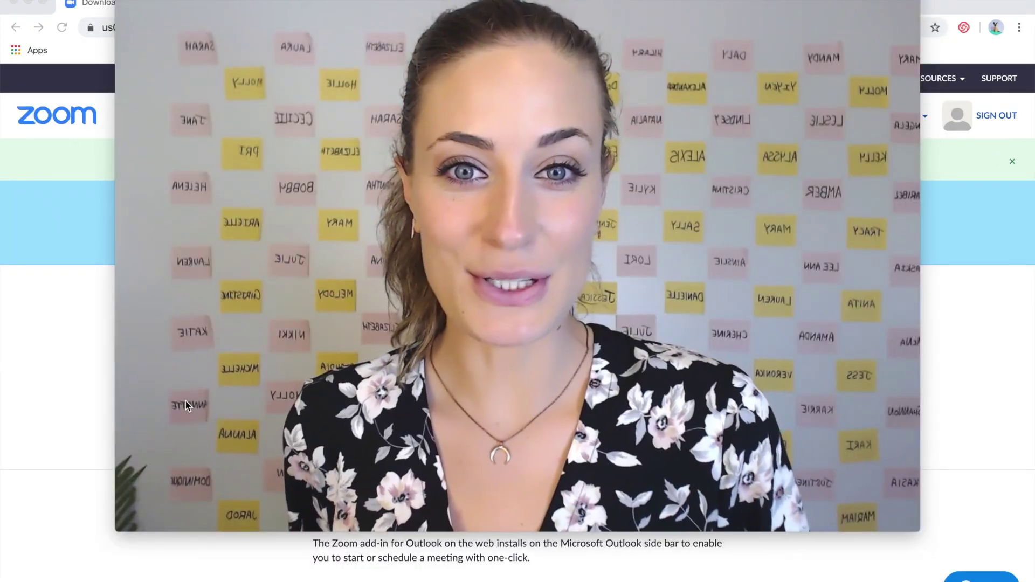
Step: Mute the microphone and stop video so the profile picture shows instead
mouse_move(167, 428)
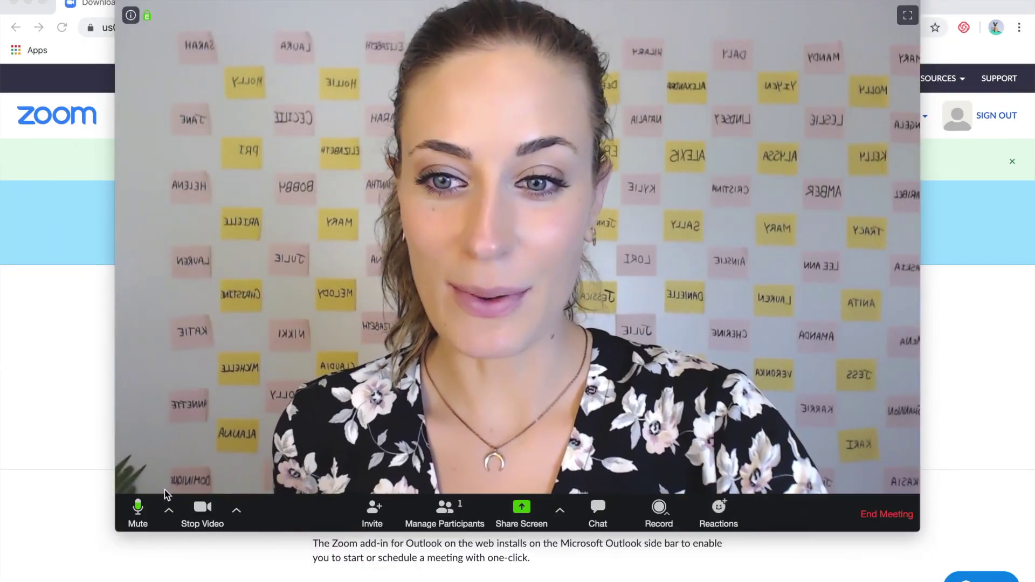
click(139, 509)
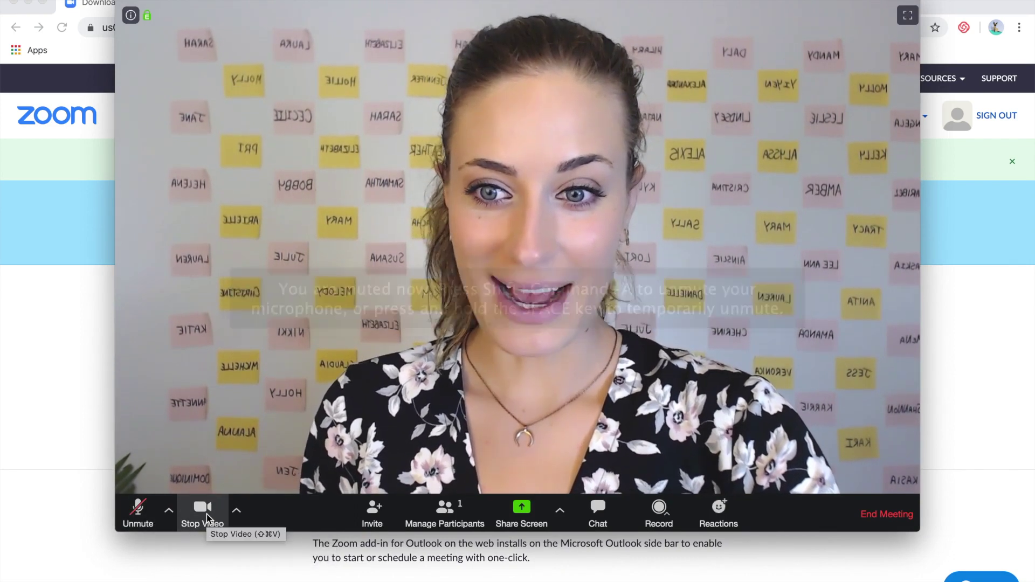
click(201, 513)
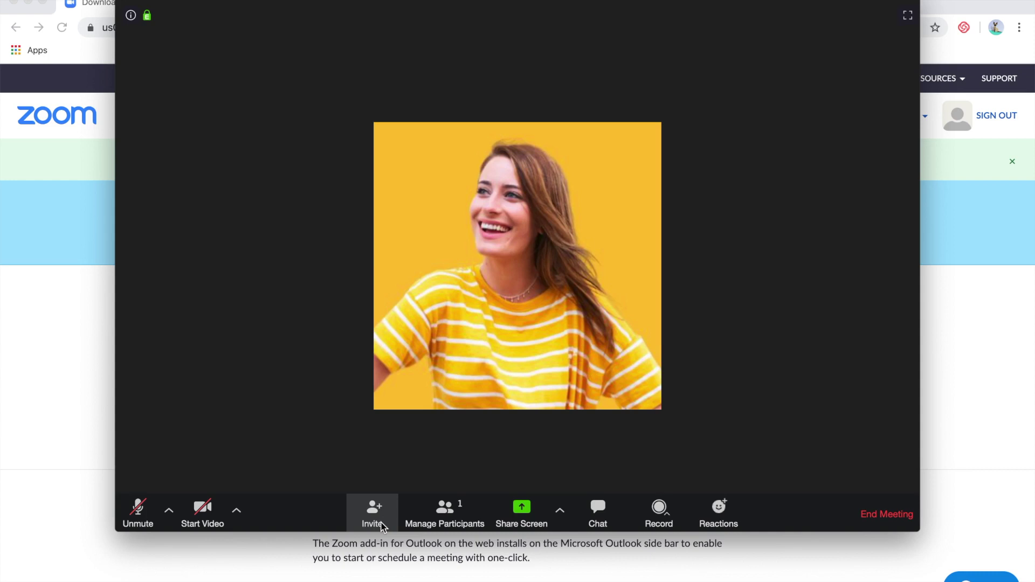
Step: Open Participants, unmute briefly with Cmd+Shift+A, then mute yourself again from your entry
click(467, 515)
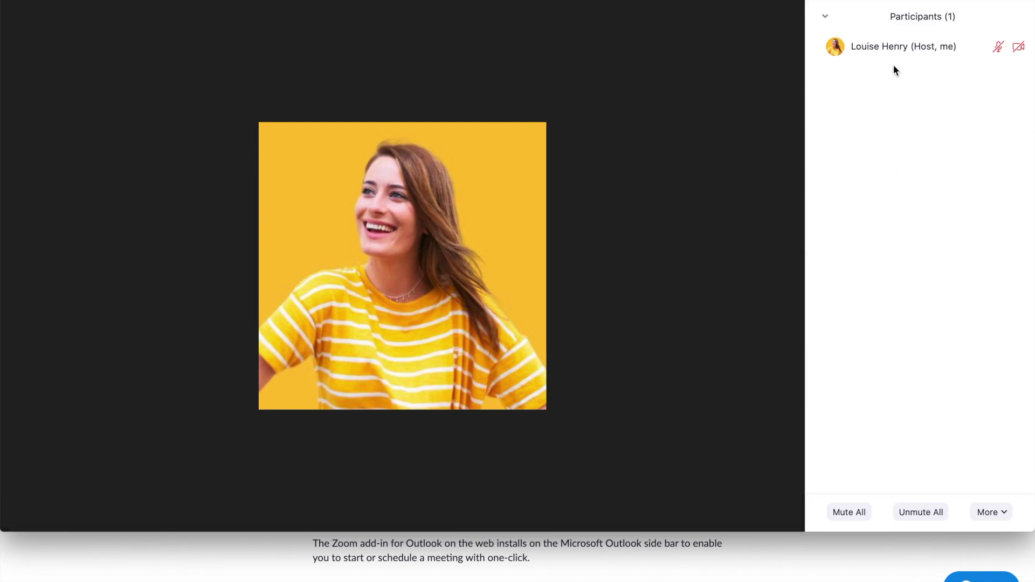
mouse_move(958, 54)
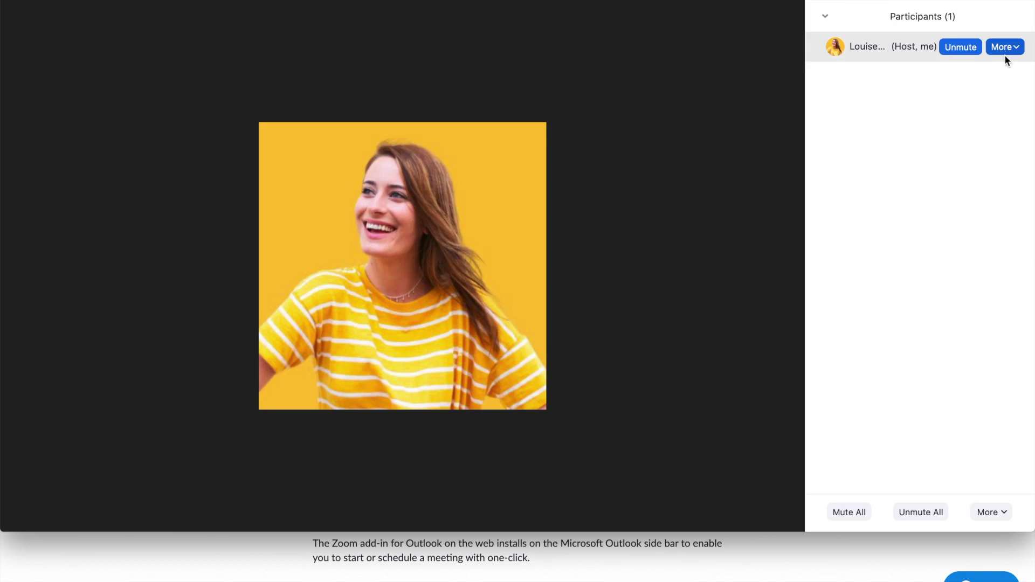
key(super+shift+a)
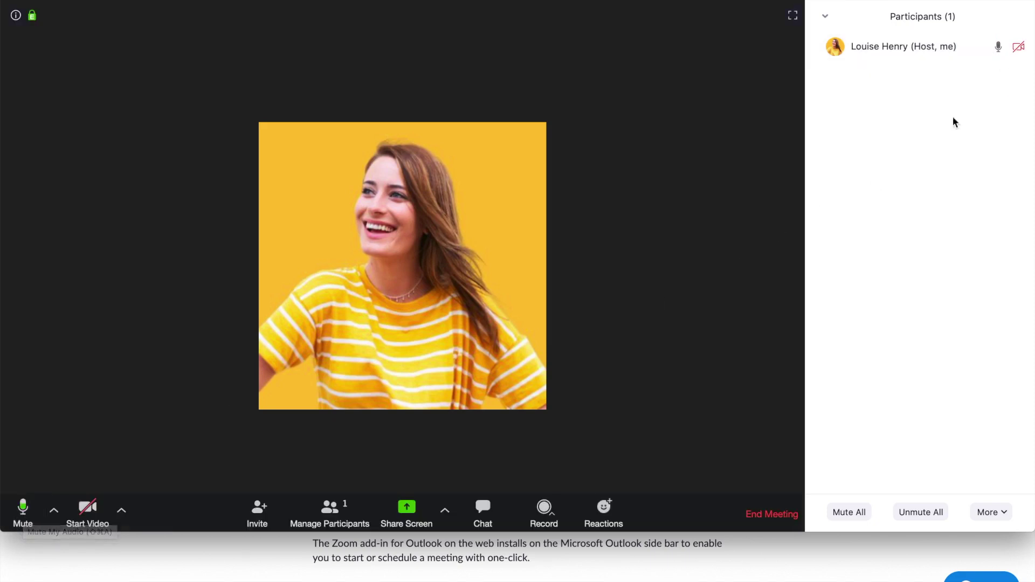
mouse_move(1000, 50)
click(970, 47)
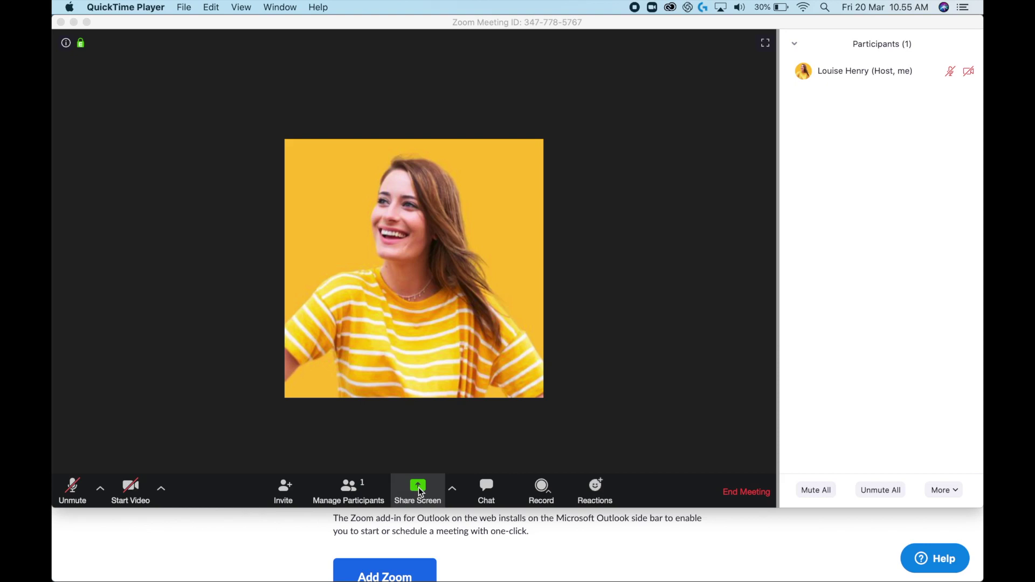
Step: Share Desktop 1 with the meeting, then stop sharing
click(420, 489)
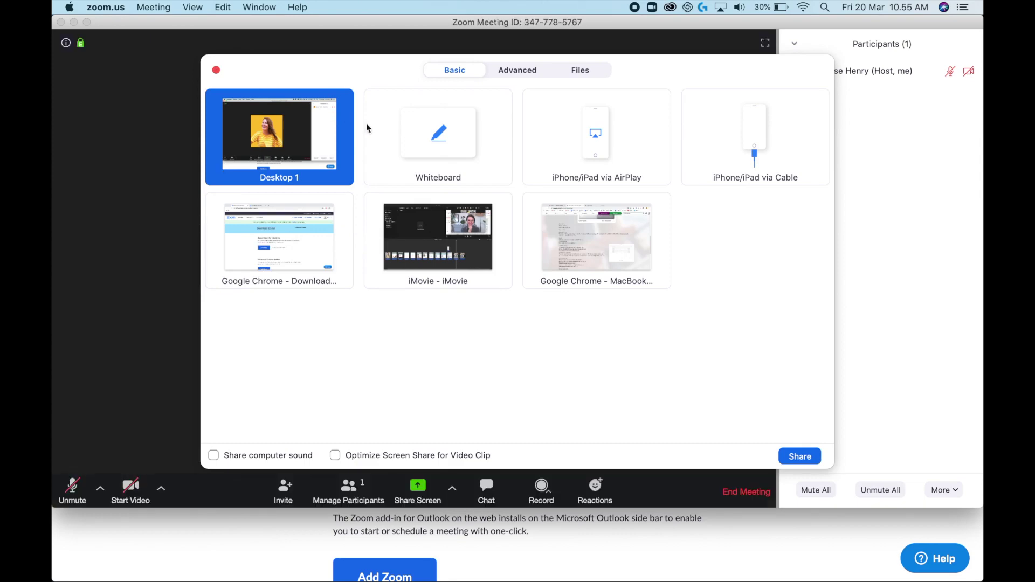
click(800, 458)
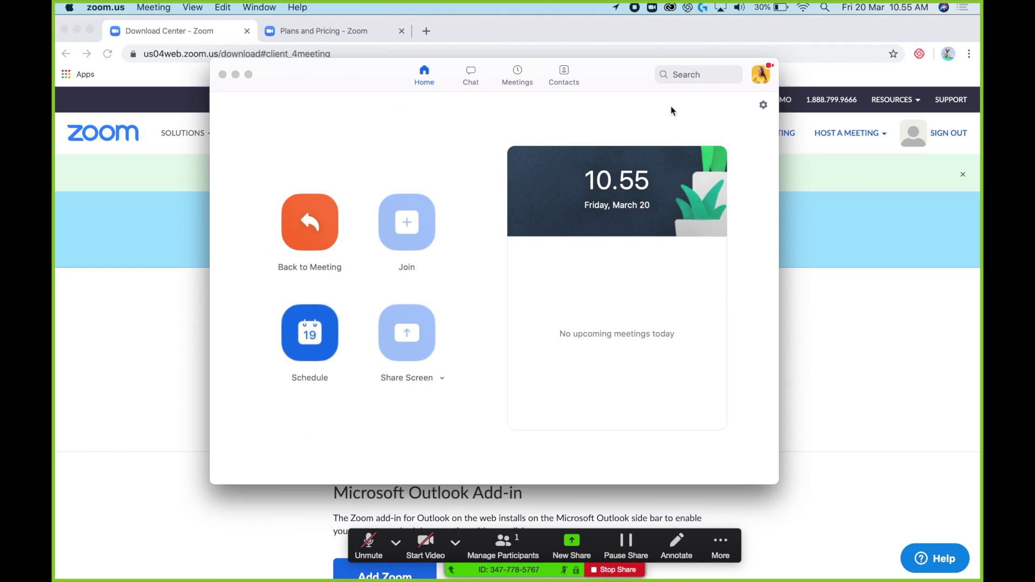
click(610, 572)
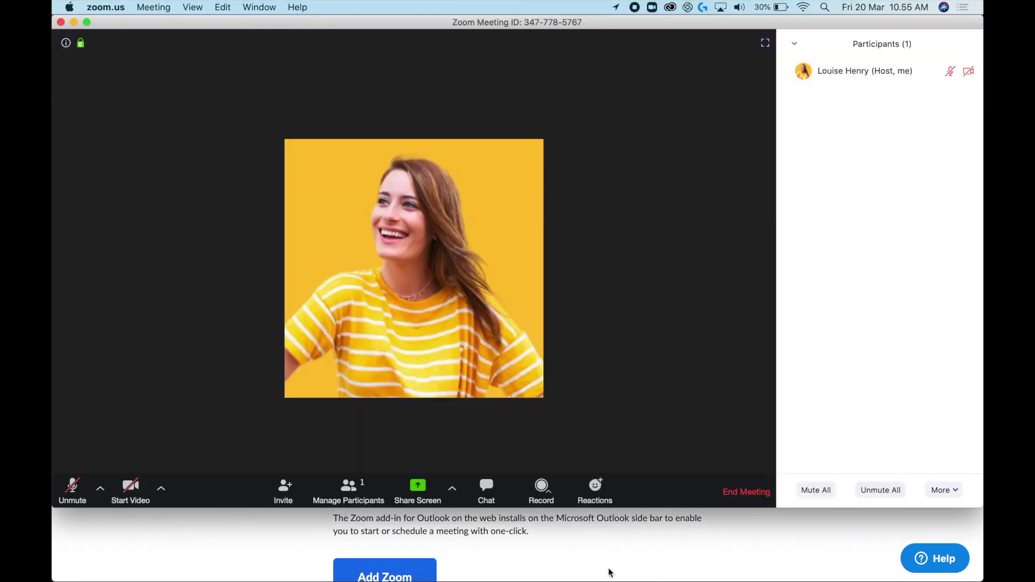
Step: Open the meeting Chat and check that participants may chat publicly and privately
click(487, 501)
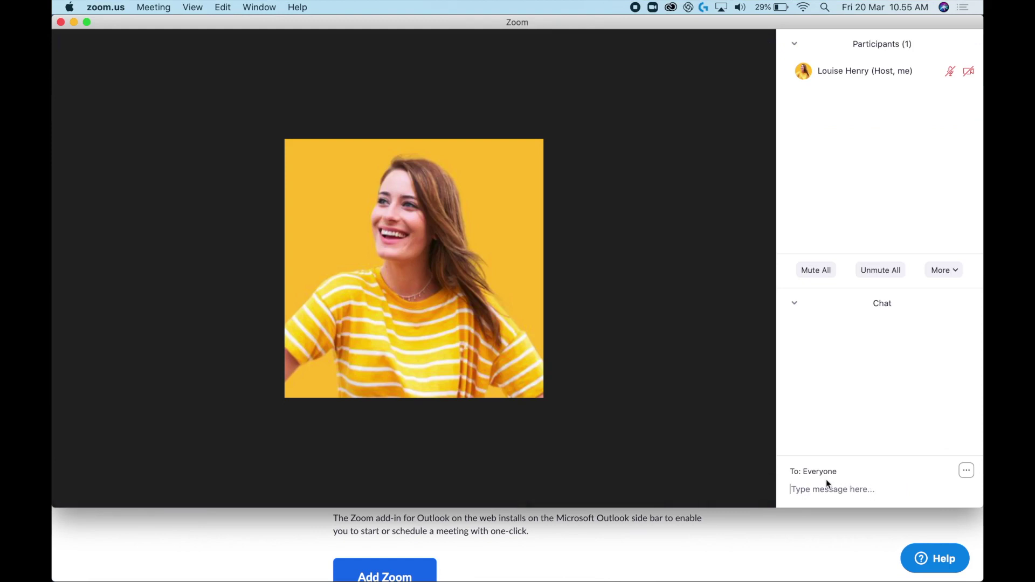
click(967, 471)
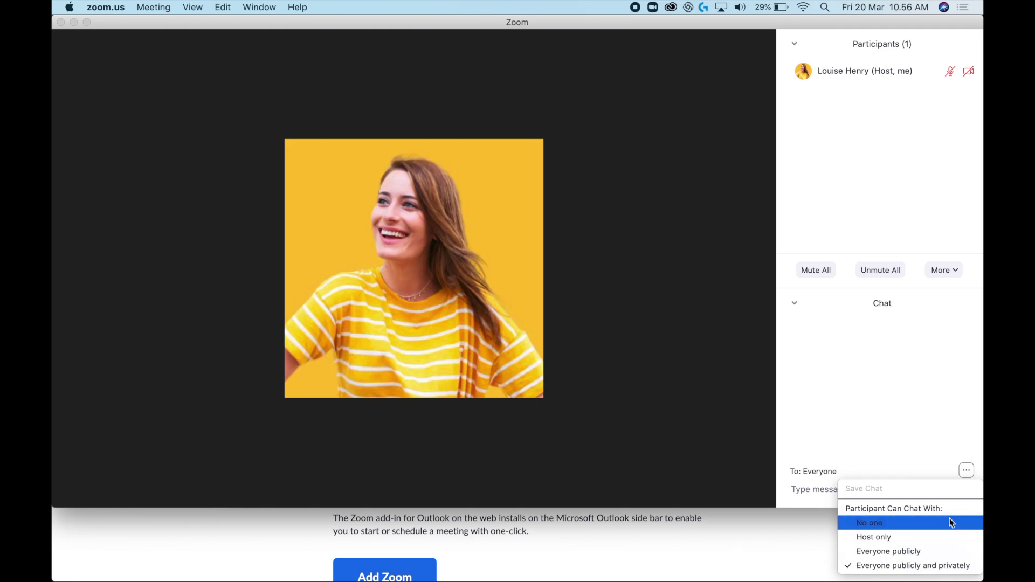
click(928, 442)
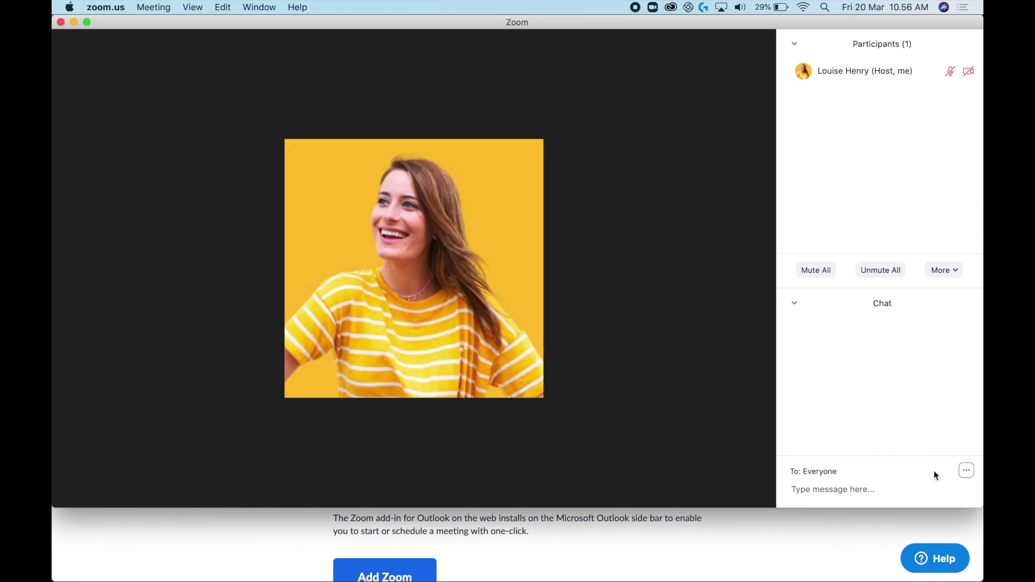
mouse_move(681, 380)
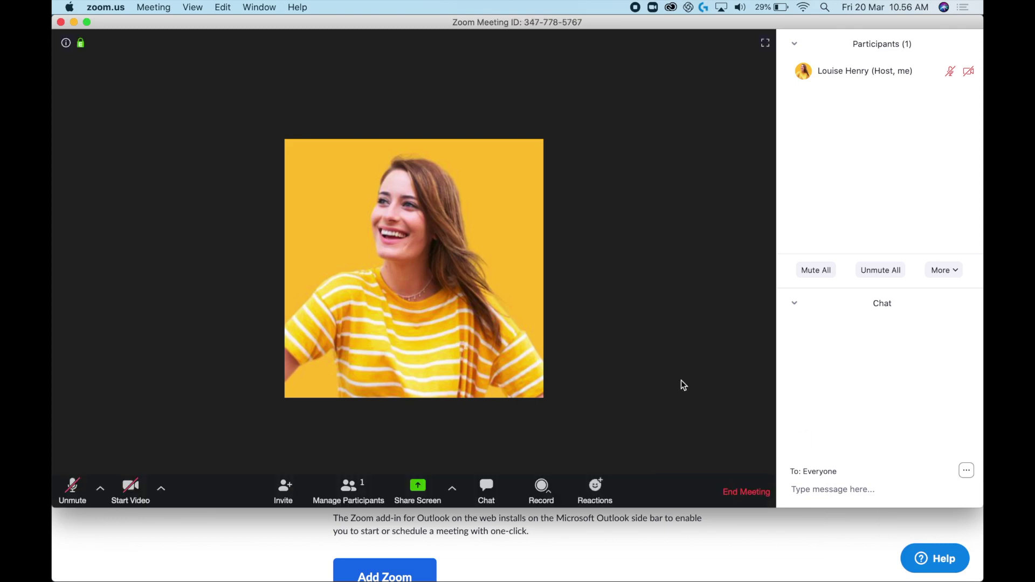
Step: Review the Record on this Computer and Record to the Cloud options, then send a thumbs-up reaction
click(548, 492)
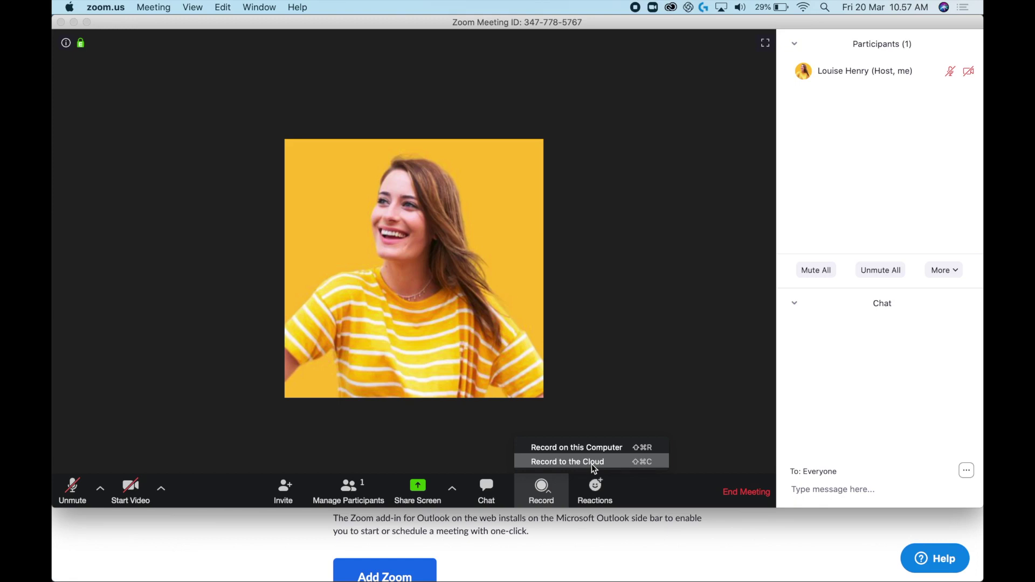
click(597, 388)
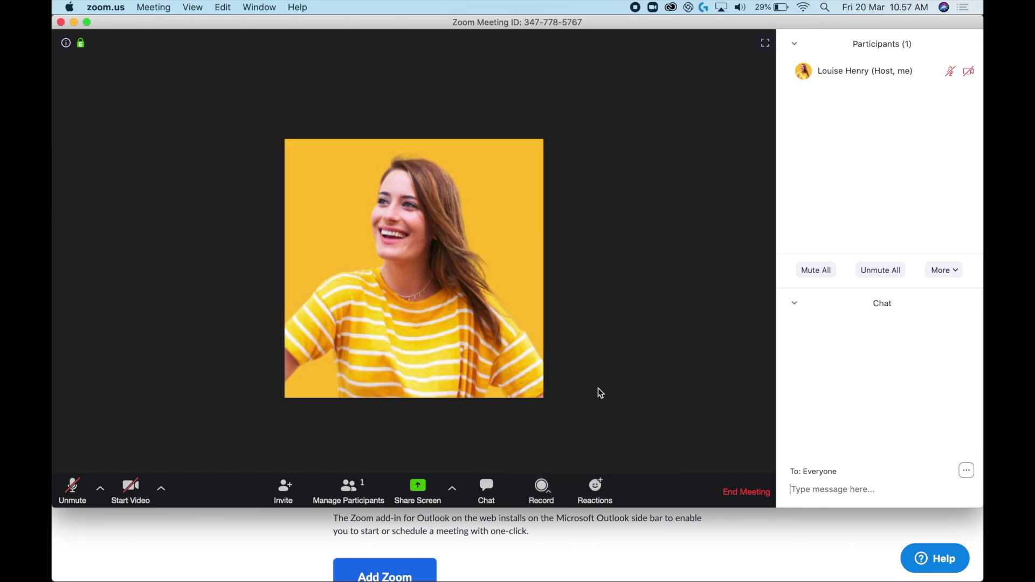
click(604, 489)
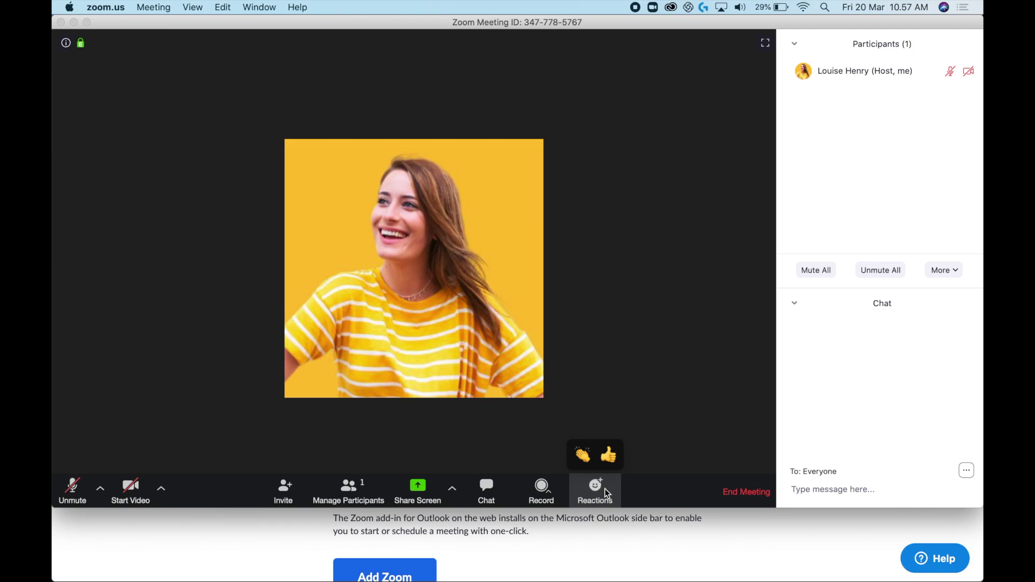
click(608, 454)
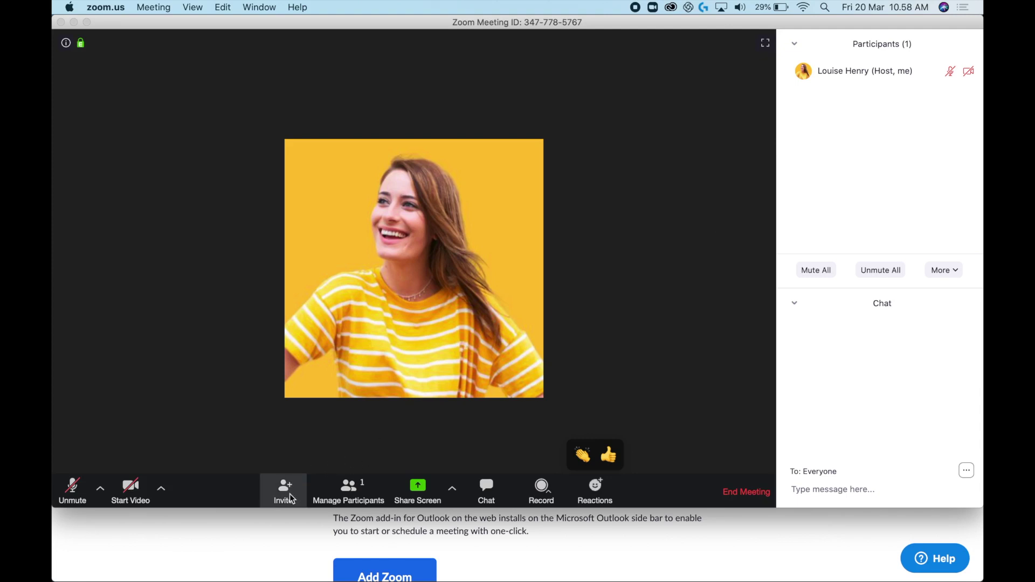
Step: Copy the meeting's invite URL and paste it into the chat message draft
click(290, 494)
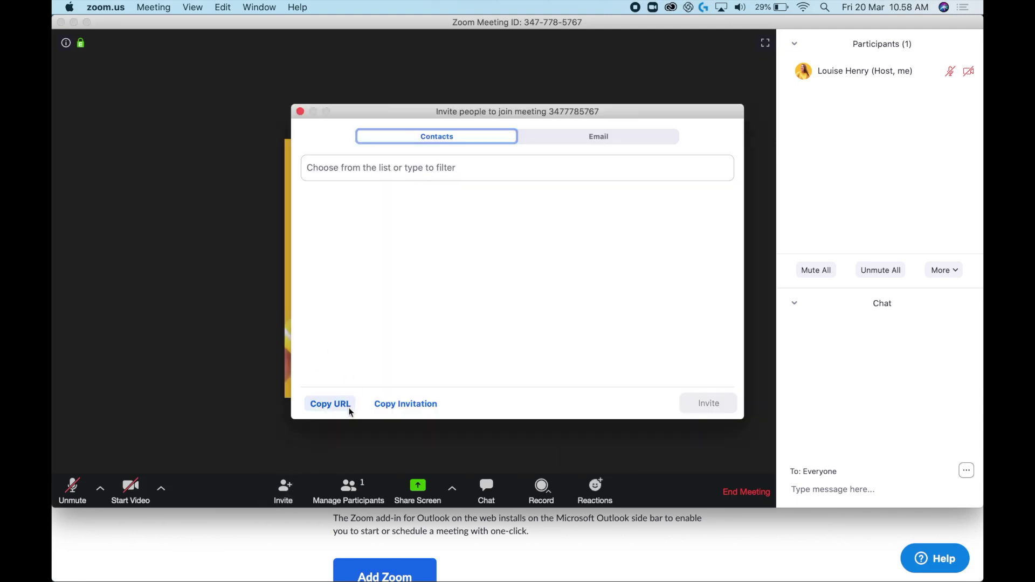
click(333, 406)
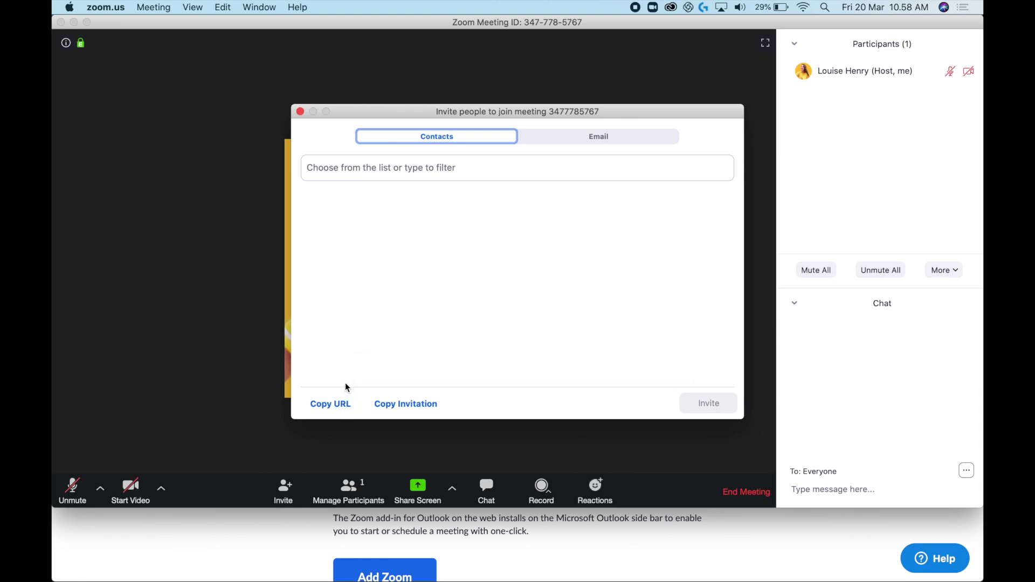
click(301, 112)
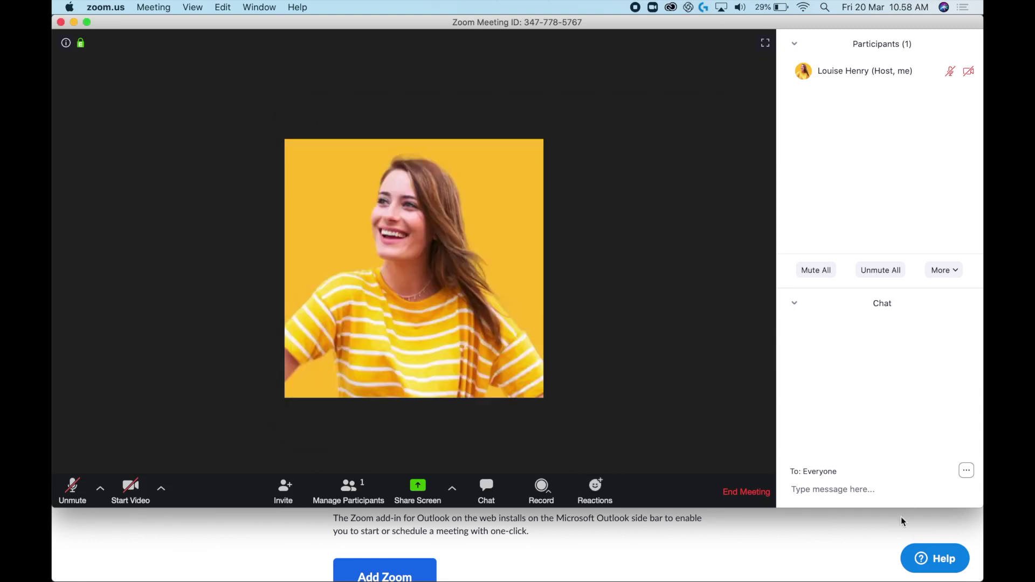
click(851, 490)
key(super+v)
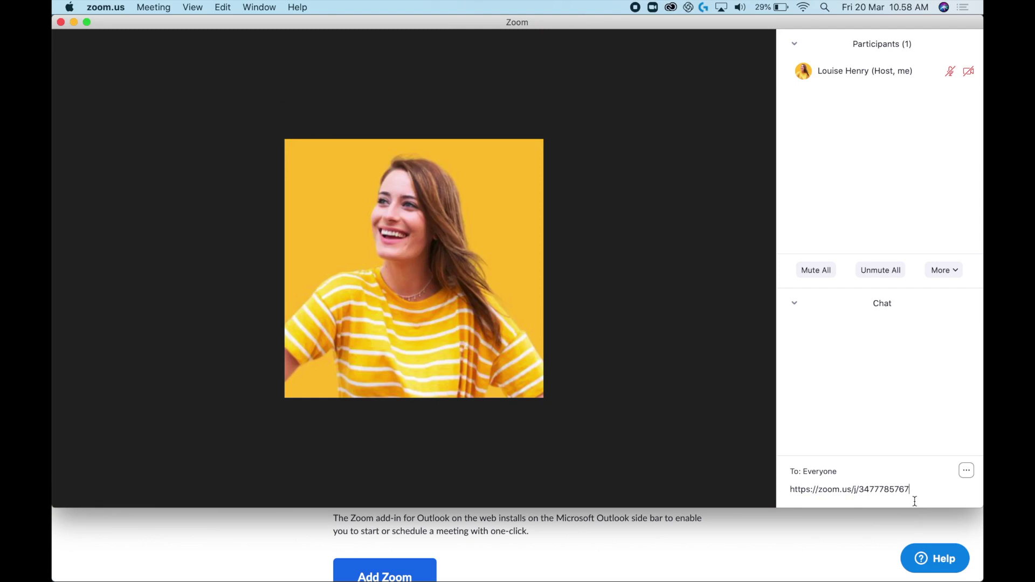
mouse_move(362, 405)
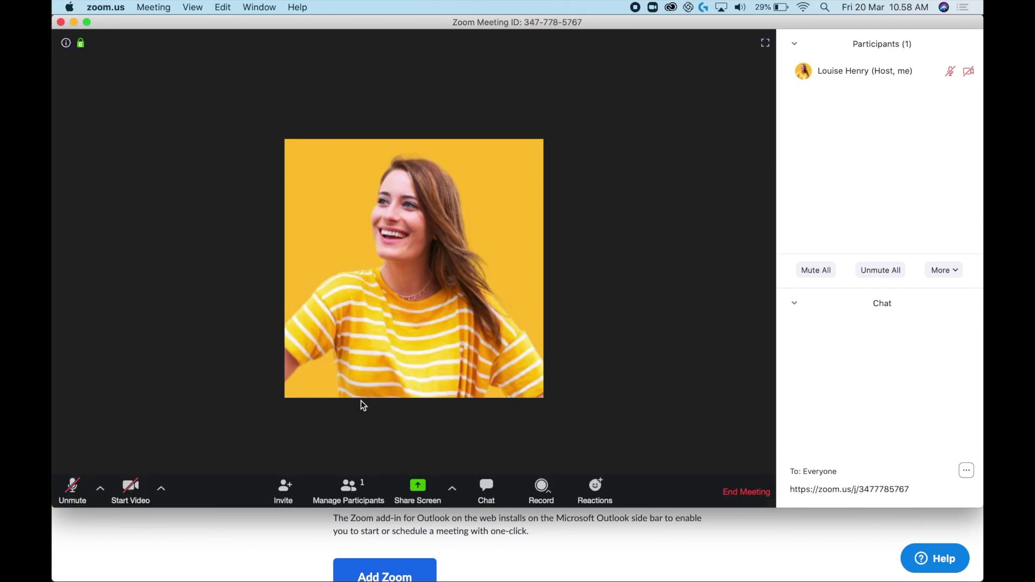
Step: Start your camera video and close the Participants and Chat side panels
click(132, 493)
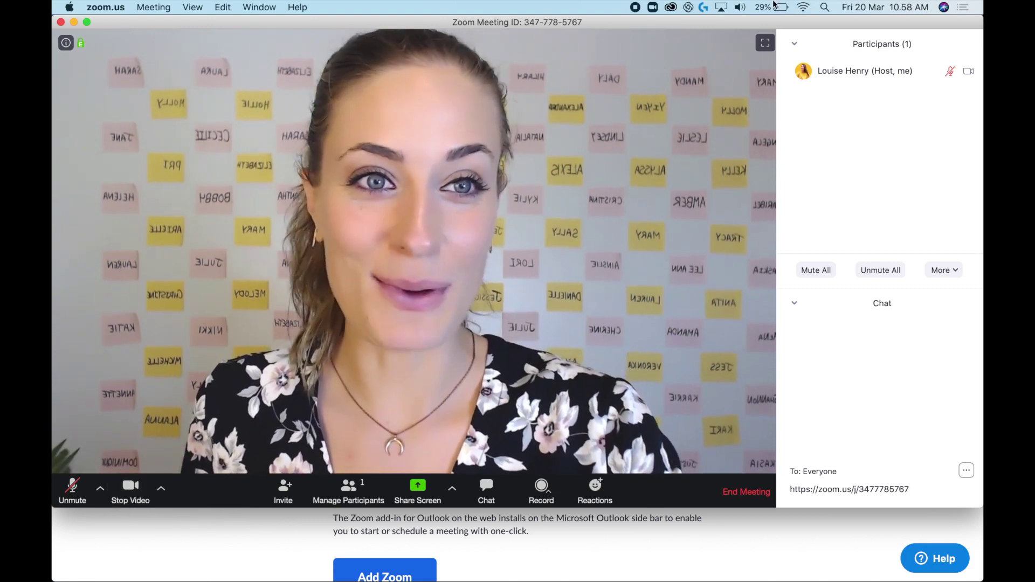
click(794, 44)
click(809, 55)
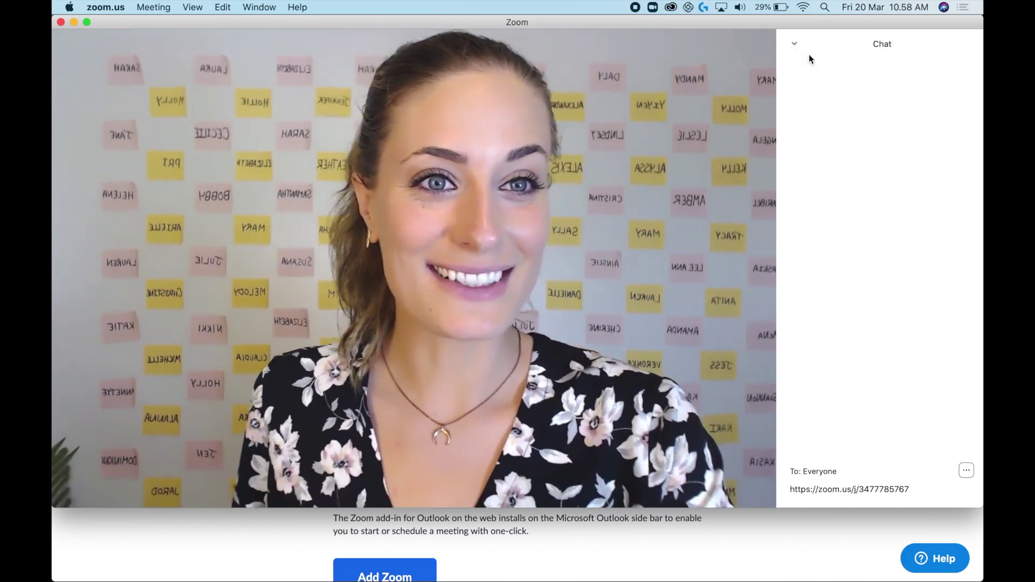
click(794, 43)
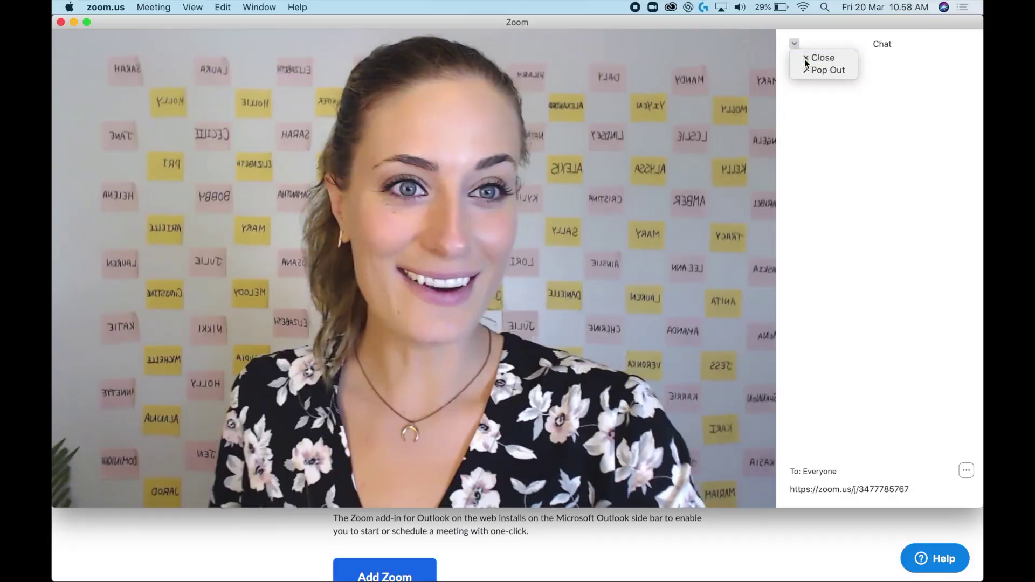
click(820, 58)
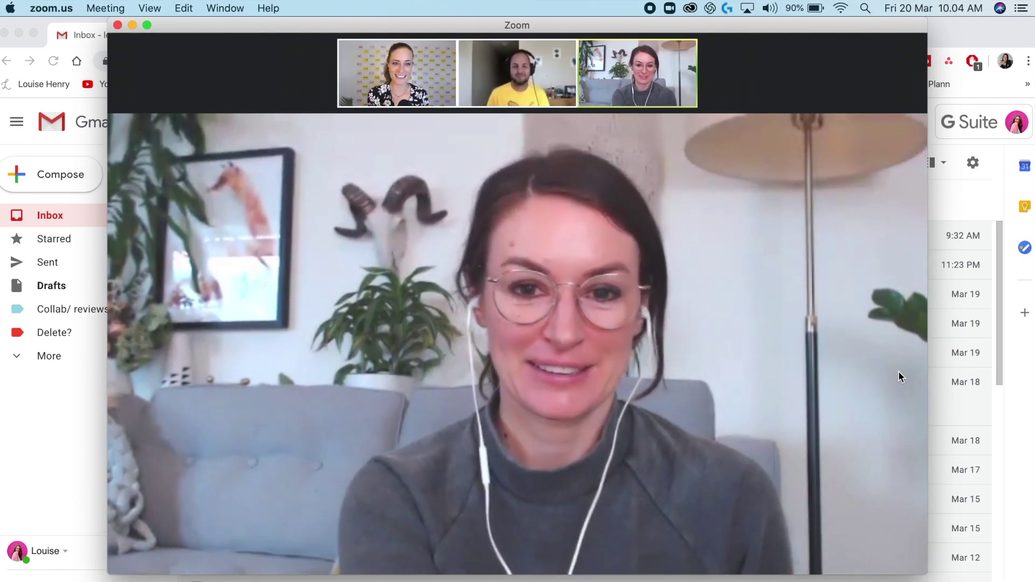
Step: Switch to Gallery View and bring up the End Meeting confirmation
mouse_move(851, 88)
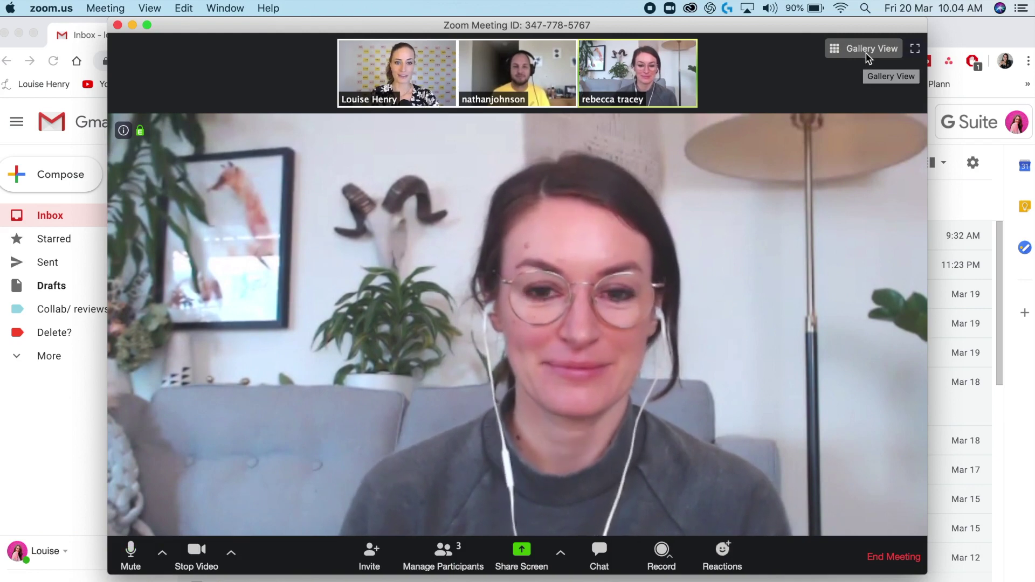
click(868, 48)
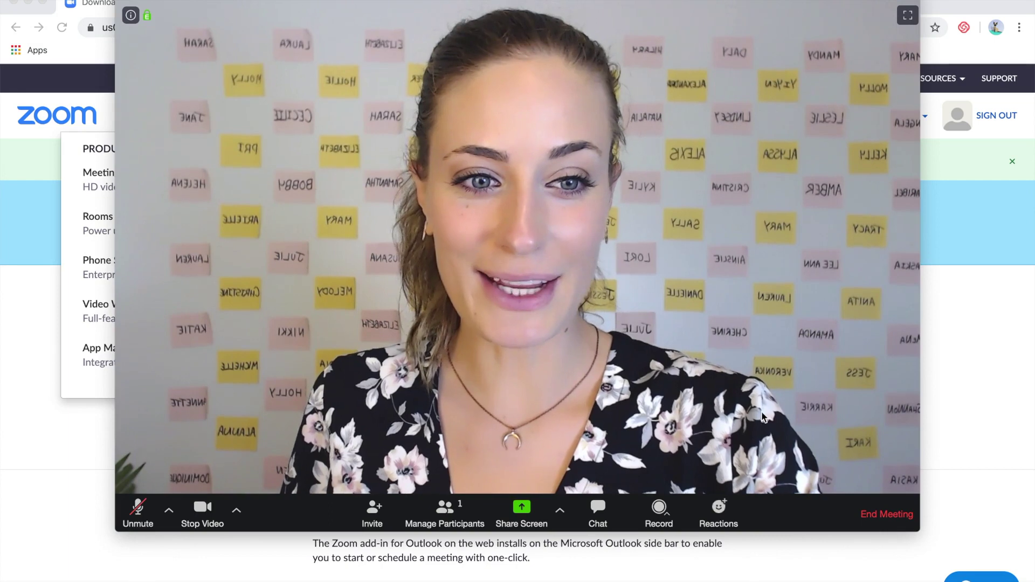
click(892, 518)
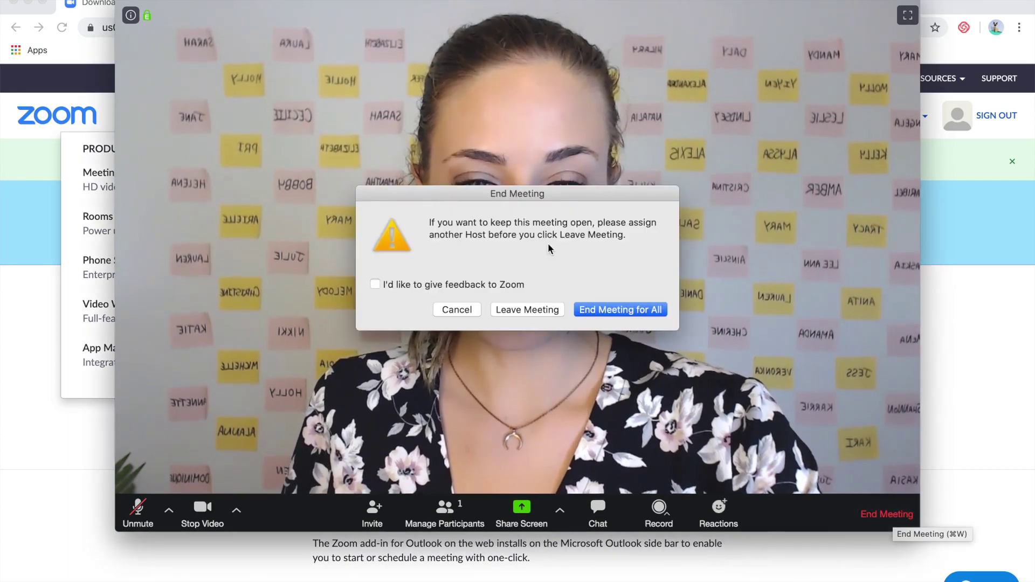